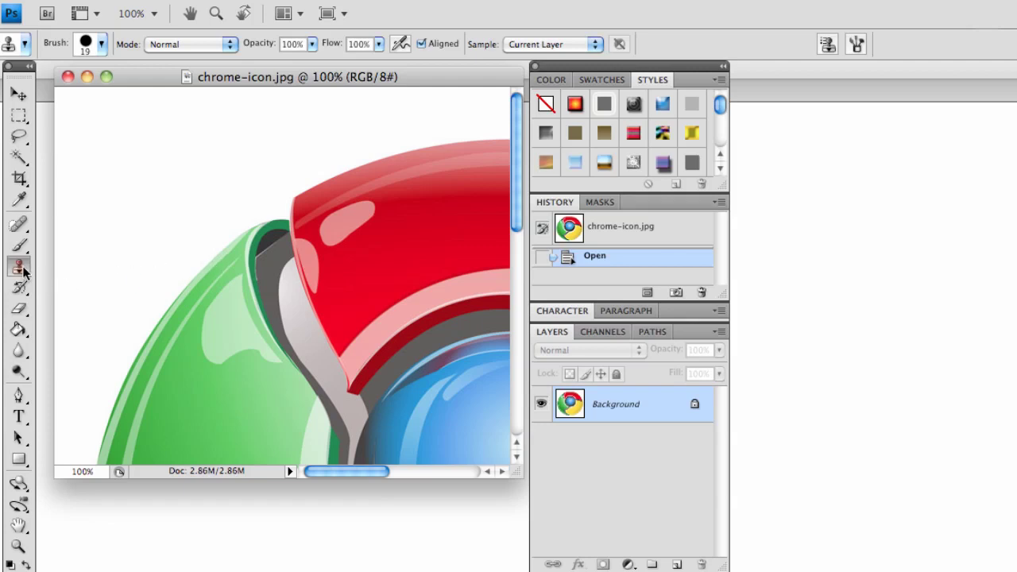
# Unlock the background as Layer 0, dismiss the missing clone source alert, and pick a red source.
pyautogui.press('F2')
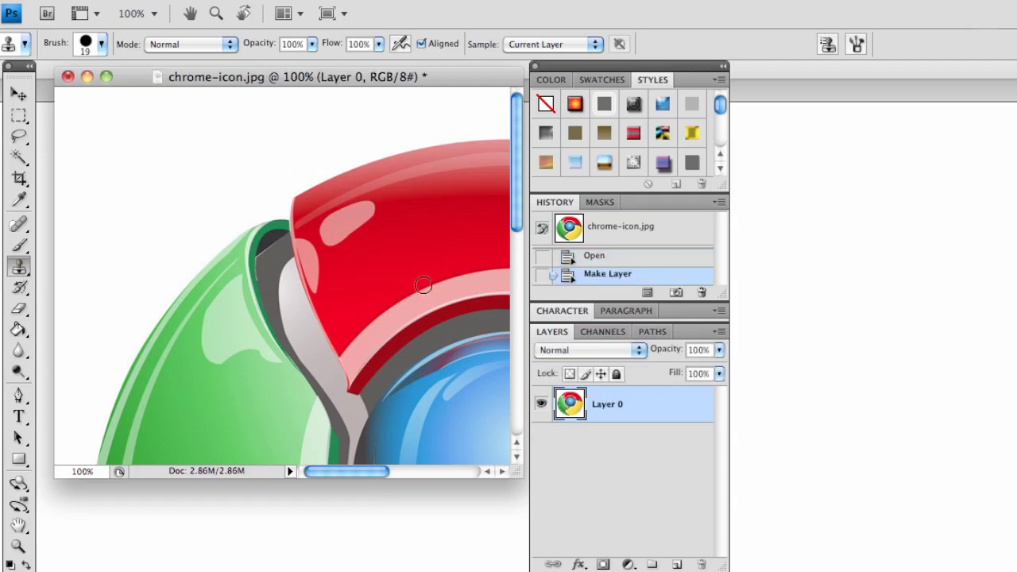
pyautogui.click(252, 162)
pyautogui.moveTo(786, 183); pyautogui.dragTo(256, 130)
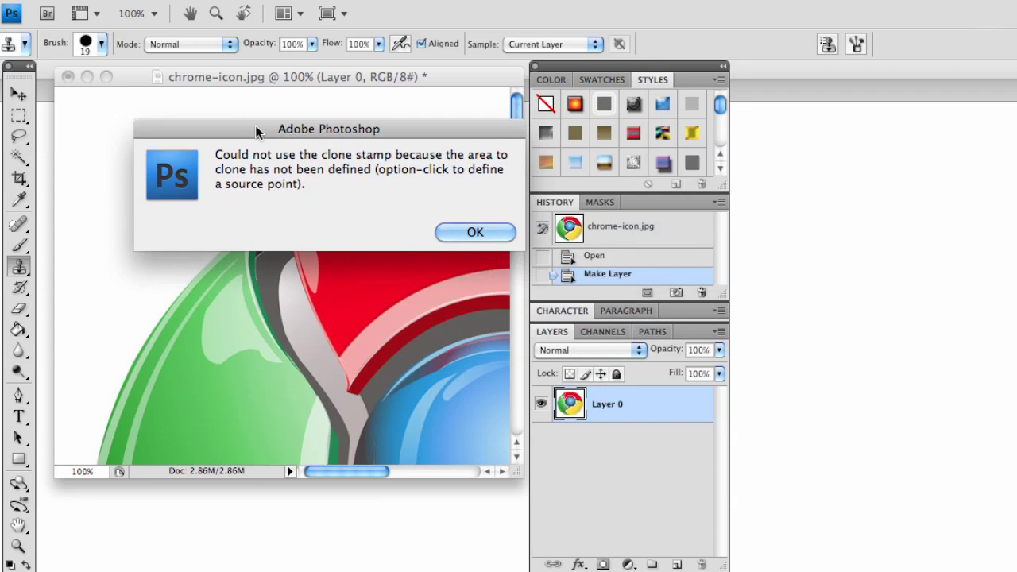
pyautogui.click(499, 230)
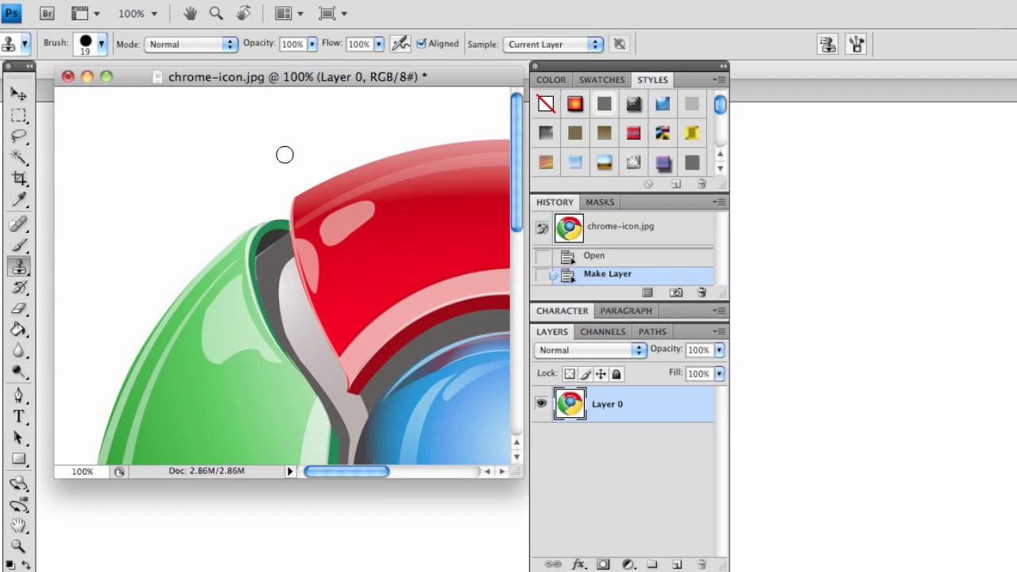
pyautogui.press('alt')
# Undo a stray dab, then clone red above the red segment's top edge and over its pink highlight.
pyautogui.click(336, 175)
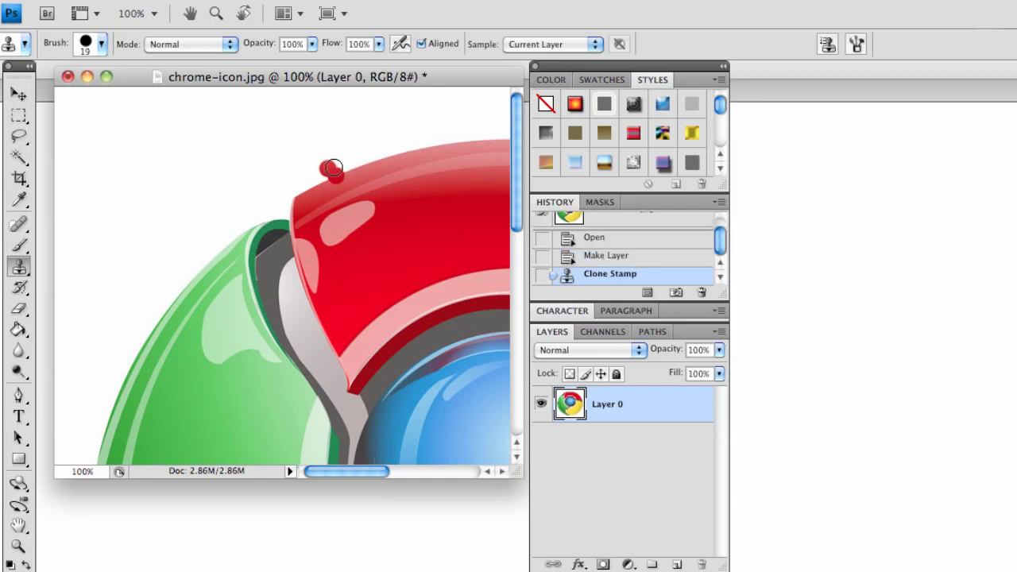
pyautogui.press('super+z')
pyautogui.moveTo(386, 162)
pyautogui.mouseDown()
pyautogui.moveTo(347, 155)
pyautogui.moveTo(322, 170)
pyautogui.moveTo(288, 170)
pyautogui.moveTo(295, 157)
pyautogui.moveTo(407, 140)
pyautogui.moveTo(255, 174)
pyautogui.moveTo(297, 160)
pyautogui.moveTo(276, 190)
pyautogui.moveTo(325, 182)
pyautogui.moveTo(349, 138)
pyautogui.moveTo(437, 128)
pyautogui.moveTo(291, 158)
pyautogui.moveTo(214, 213)
pyautogui.moveTo(279, 174)
pyautogui.moveTo(366, 169)
pyautogui.mouseUp()
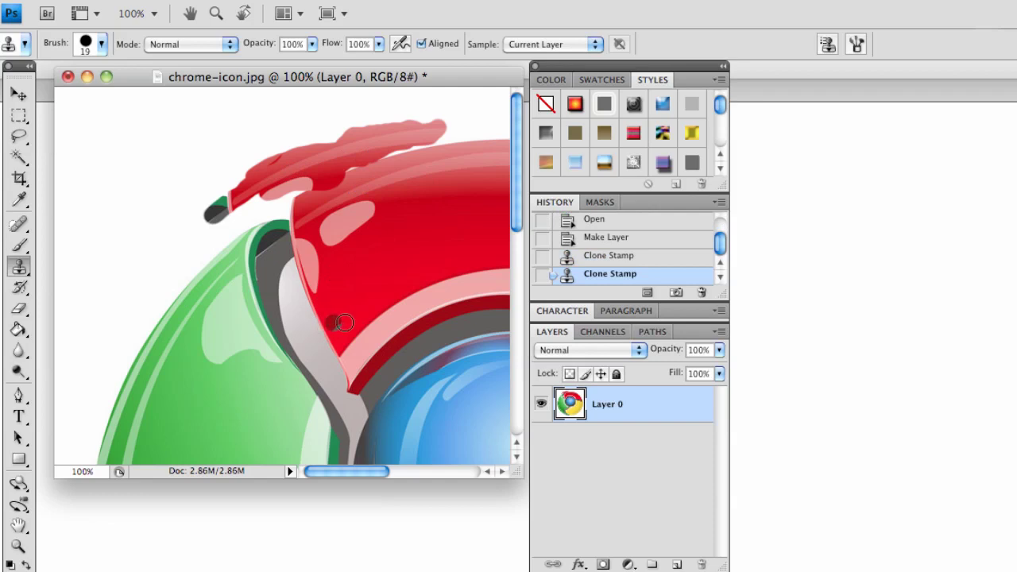
pyautogui.moveTo(379, 206)
pyautogui.mouseDown()
pyautogui.moveTo(339, 229)
pyautogui.moveTo(369, 218)
pyautogui.moveTo(343, 247)
pyautogui.moveTo(375, 202)
pyautogui.moveTo(322, 205)
pyautogui.mouseUp()
# Switch the Clone Stamp to a soft 35 px brush and clone over the white highlight streak.
pyautogui.click(89, 50)
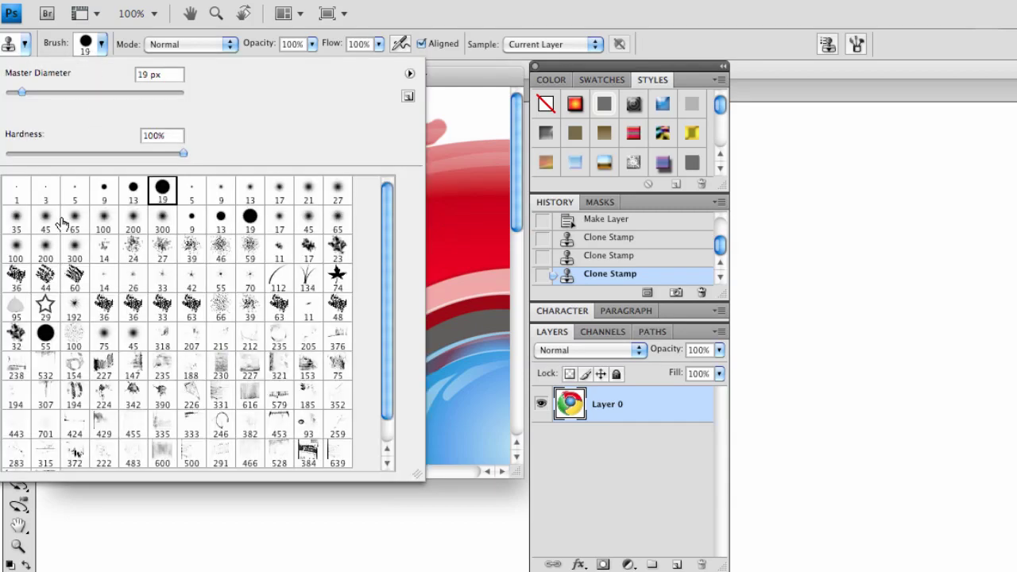
pyautogui.click(18, 223)
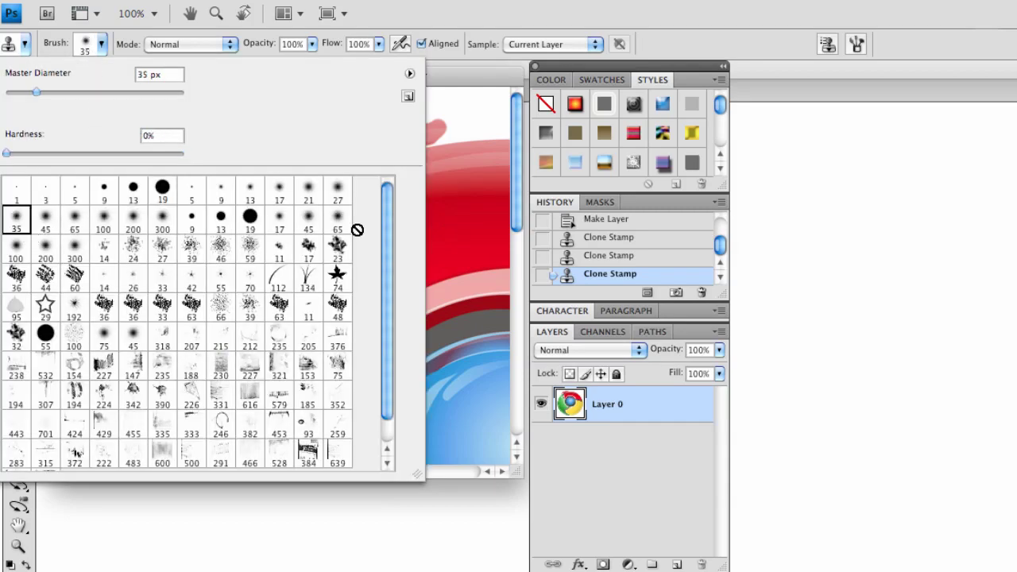
pyautogui.click(482, 200)
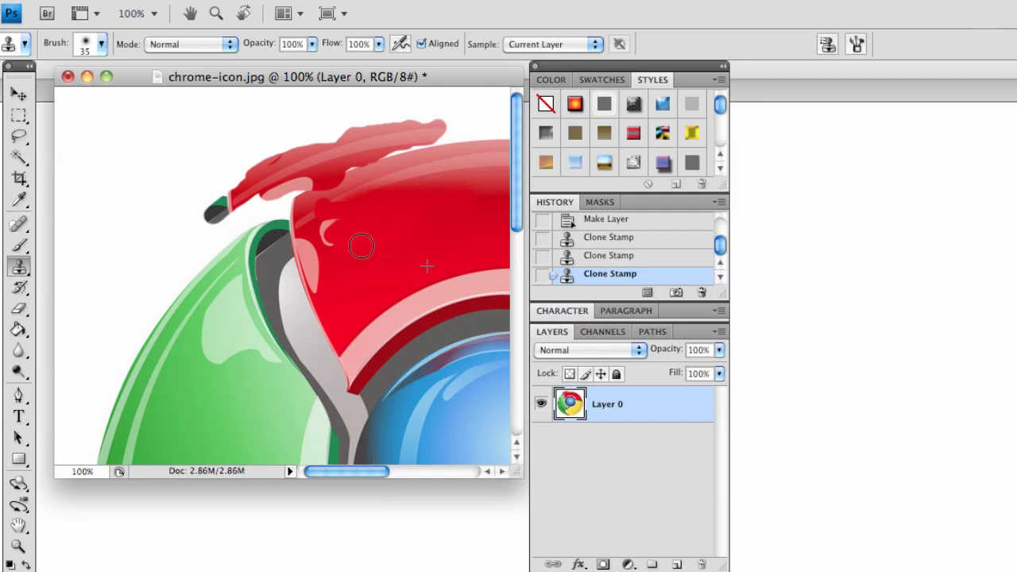
pyautogui.moveTo(326, 228); pyautogui.dragTo(332, 247)
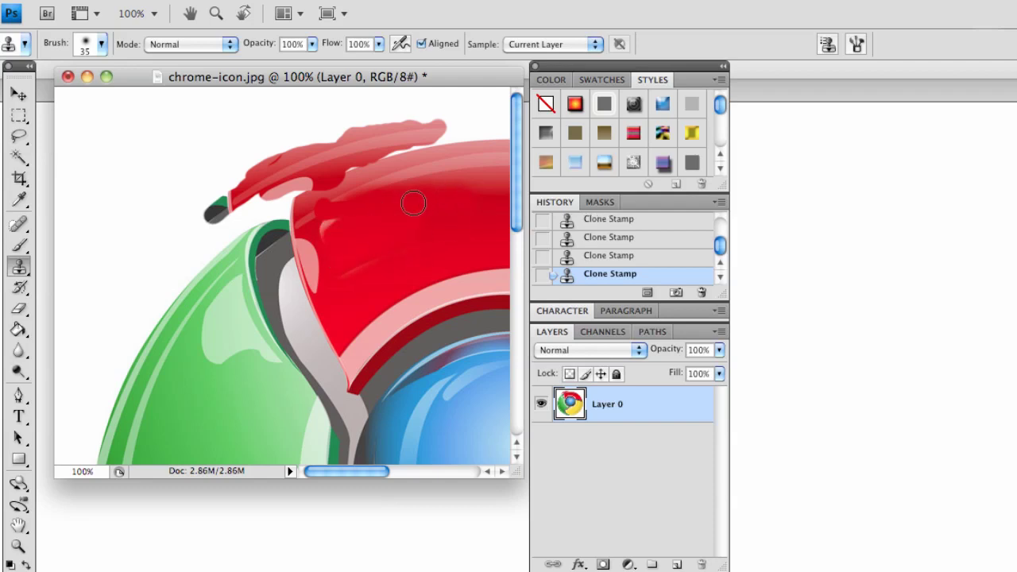
# Switch to a soft 100 px brush and clone broad red strokes across the red segment.
pyautogui.click(83, 41)
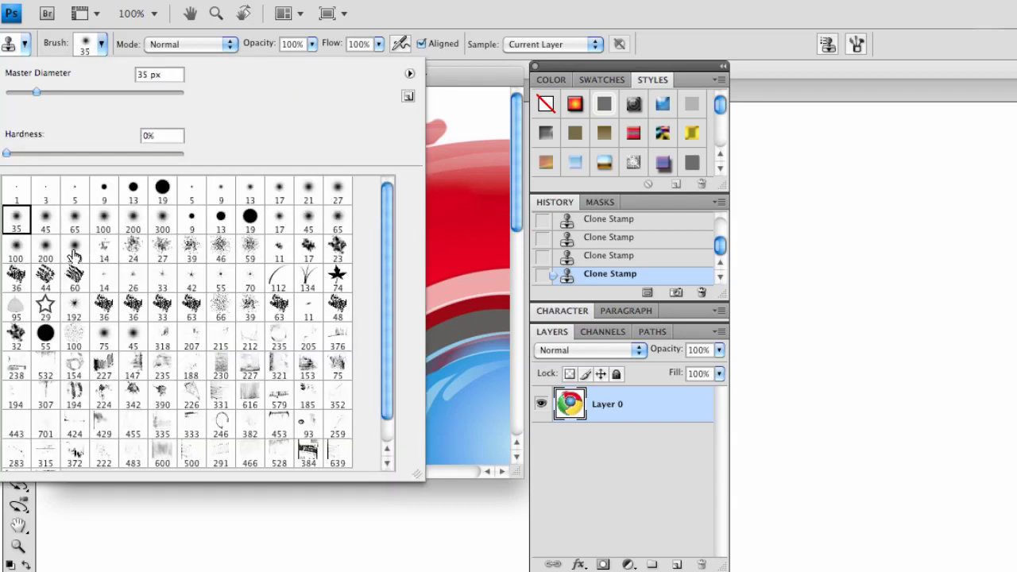
pyautogui.click(103, 222)
pyautogui.moveTo(472, 227); pyautogui.dragTo(474, 226)
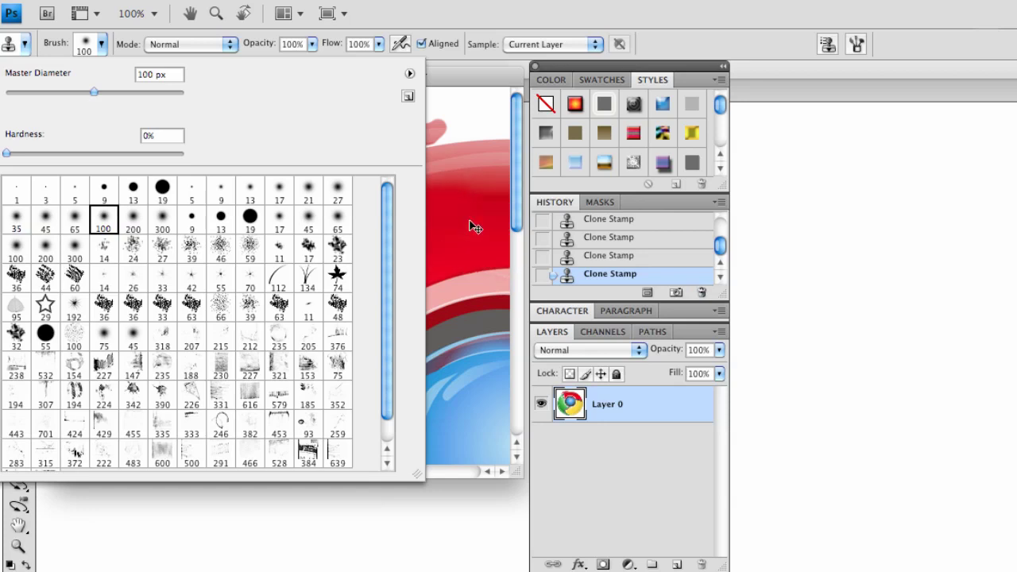
pyautogui.click(480, 203)
pyautogui.moveTo(420, 204)
pyautogui.mouseDown()
pyautogui.moveTo(344, 238)
pyautogui.moveTo(455, 226)
pyautogui.moveTo(328, 289)
pyautogui.moveTo(407, 253)
pyautogui.moveTo(399, 400)
pyautogui.moveTo(417, 335)
pyautogui.moveTo(351, 279)
pyautogui.moveTo(293, 451)
pyautogui.moveTo(212, 418)
pyautogui.mouseUp()
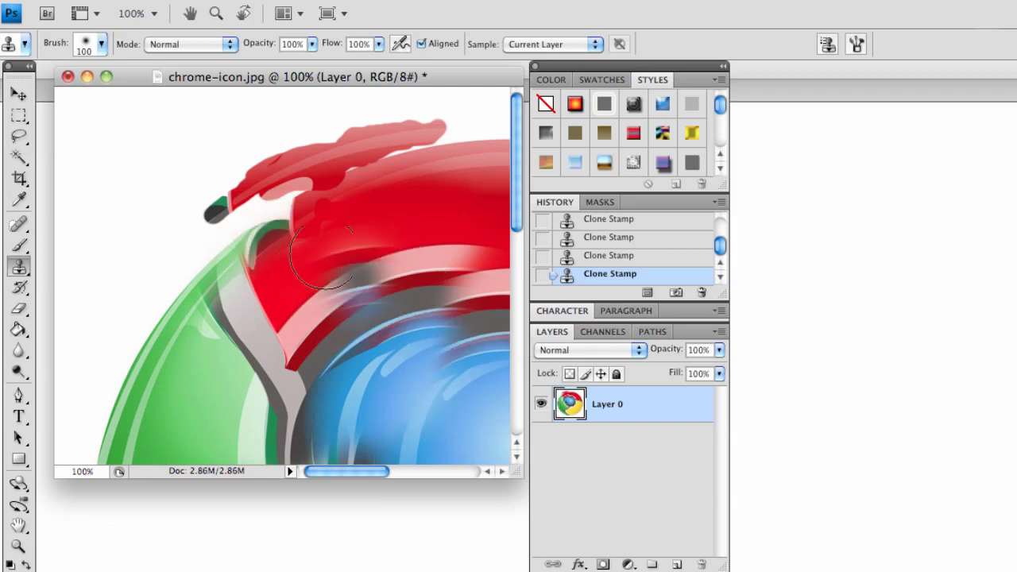
# Try erasing strokes and a black bucket fill on the background, undoing both.
pyautogui.click(20, 287)
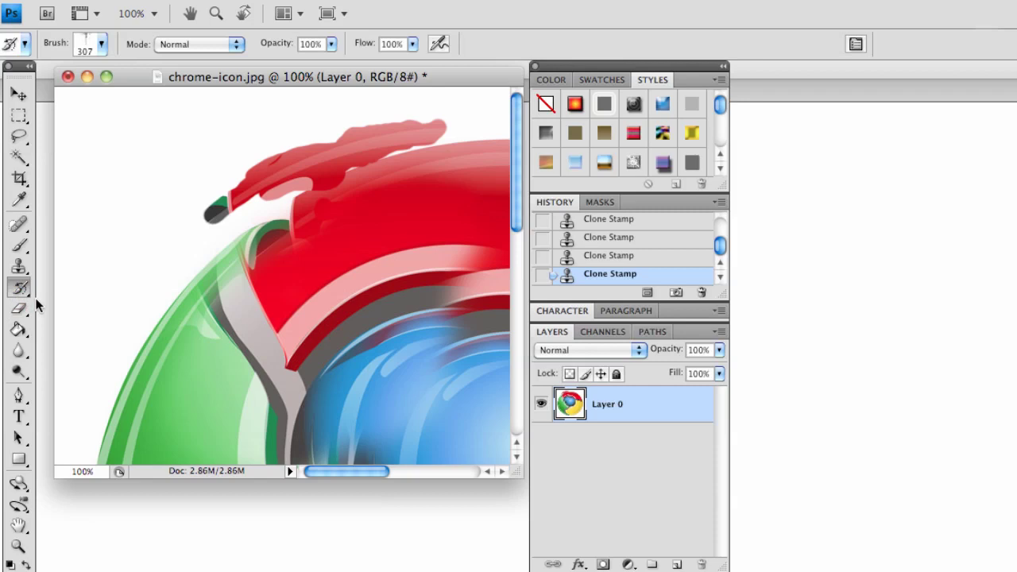
pyautogui.click(21, 310)
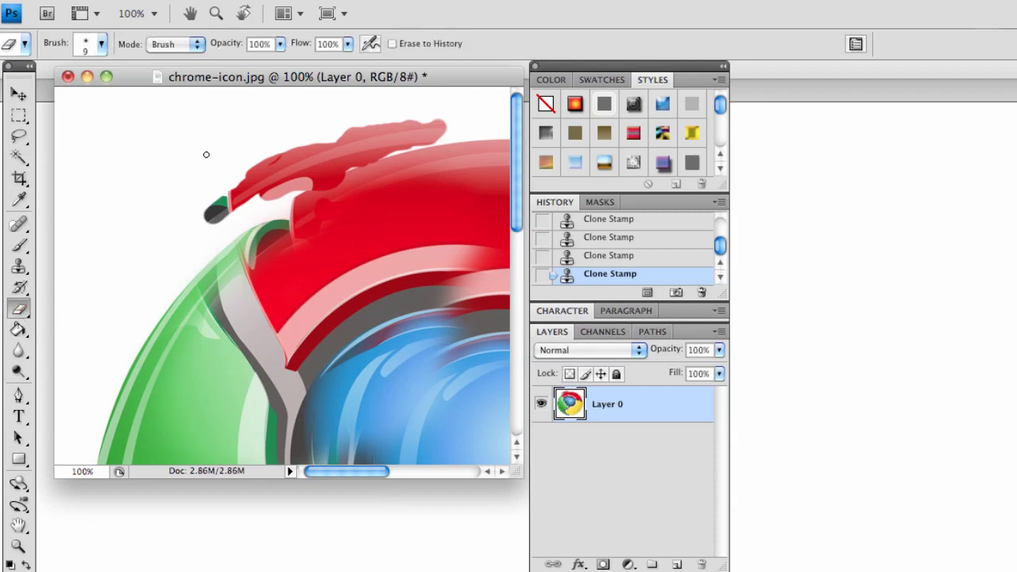
pyautogui.moveTo(206, 155)
pyautogui.mouseDown()
pyautogui.moveTo(283, 216)
pyautogui.moveTo(246, 115)
pyautogui.moveTo(343, 148)
pyautogui.moveTo(283, 268)
pyautogui.moveTo(280, 407)
pyautogui.moveTo(301, 462)
pyautogui.mouseUp()
pyautogui.press('super+z')
pyautogui.click(19, 329)
pyautogui.click(111, 218)
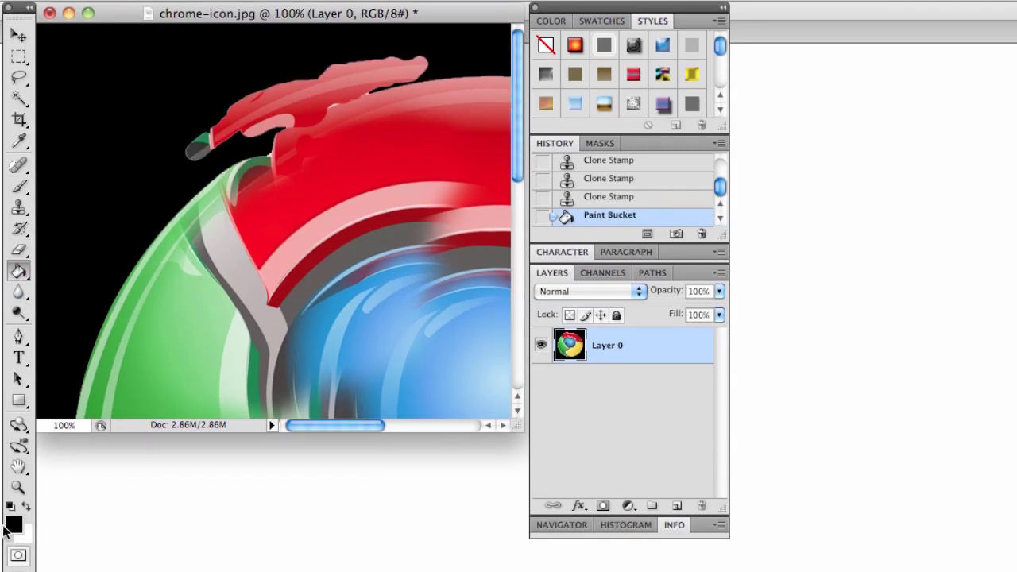
pyautogui.hotkey('ctrl', 'z')
# Set the foreground colour to purple 7c16bc, undoing the trial purple background fill.
pyautogui.click(11, 526)
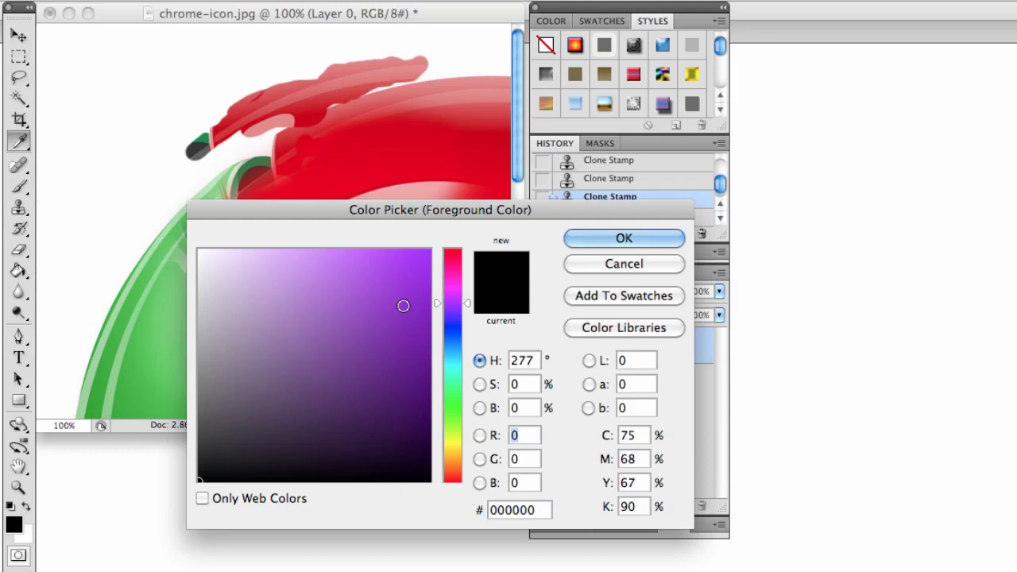
pyautogui.click(403, 310)
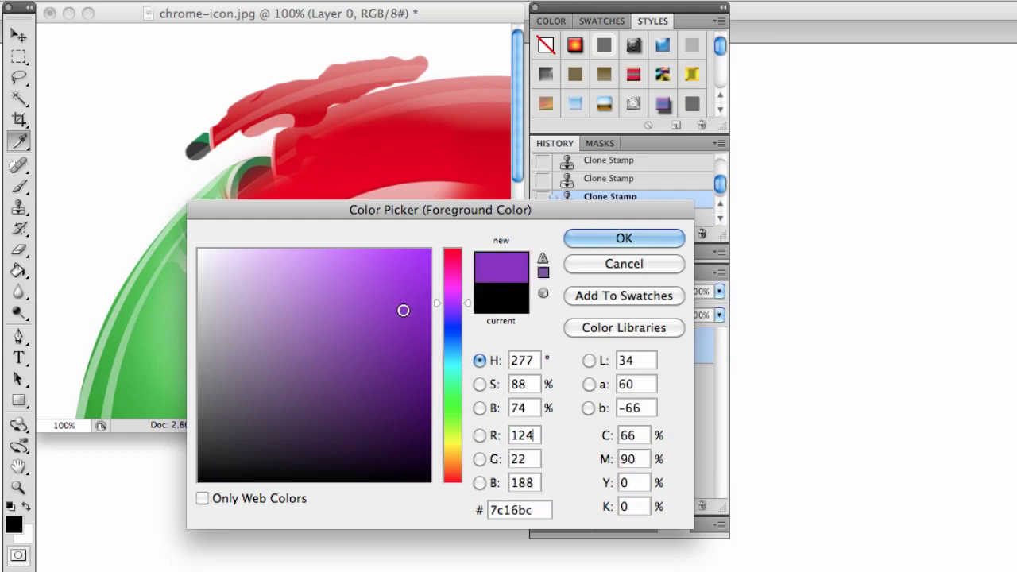
pyautogui.click(578, 240)
pyautogui.click(149, 94)
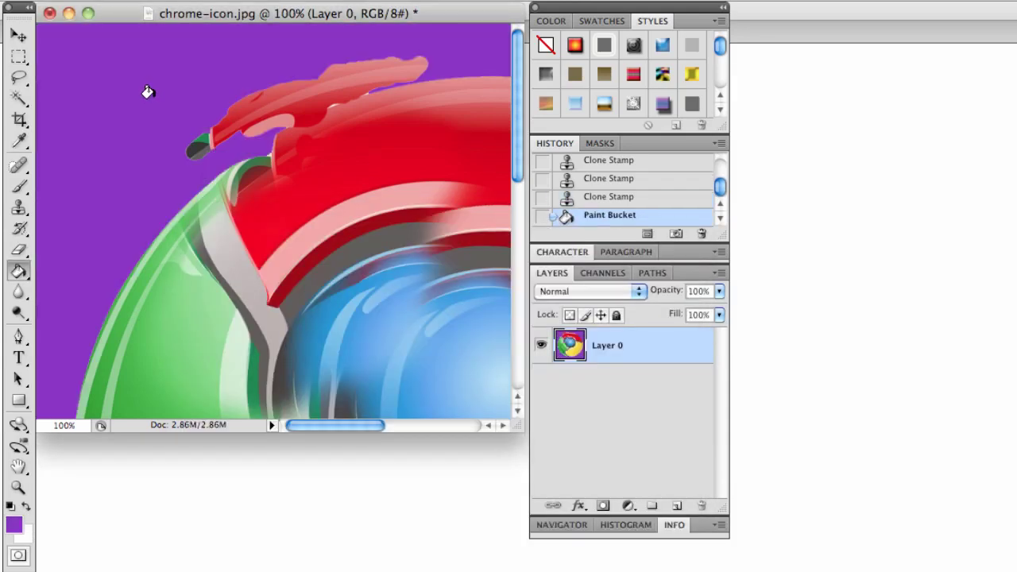
pyautogui.hotkey('ctrl', 'z')
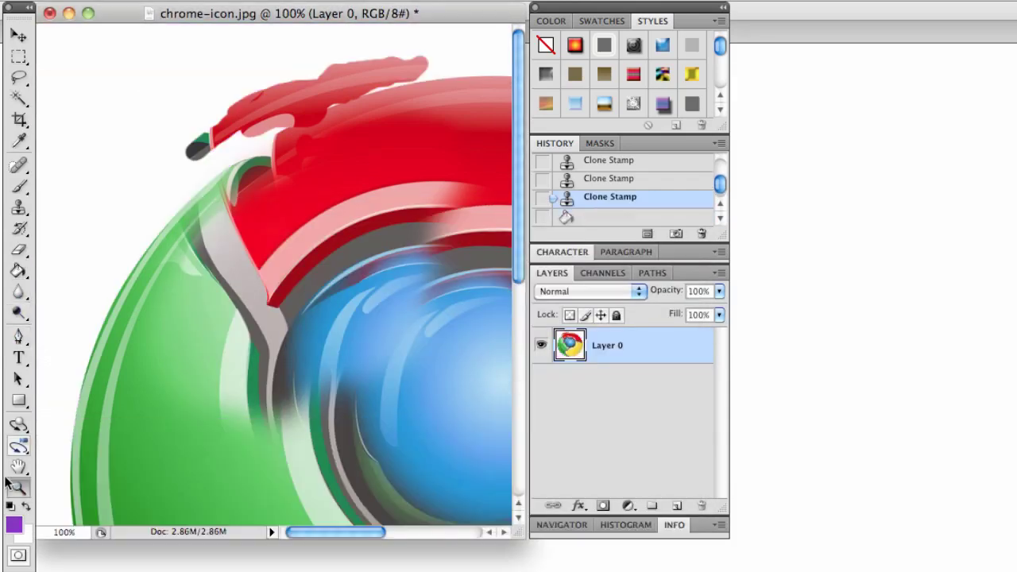
# Zoom in to 400% on the cloned red strokes at the red segment's edge.
pyautogui.click(15, 490)
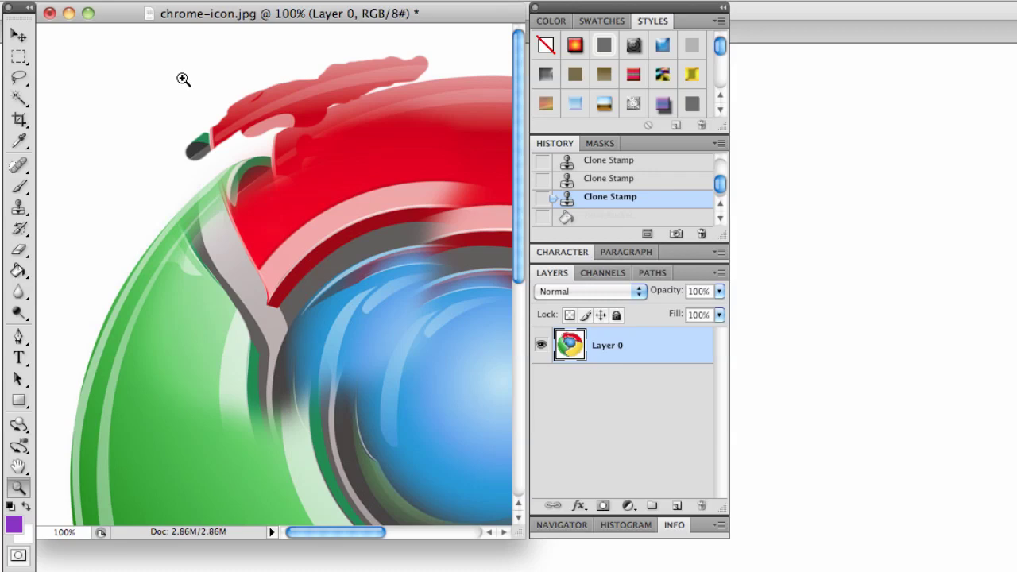
pyautogui.click(237, 137)
pyautogui.click(410, 259)
pyautogui.click(479, 415)
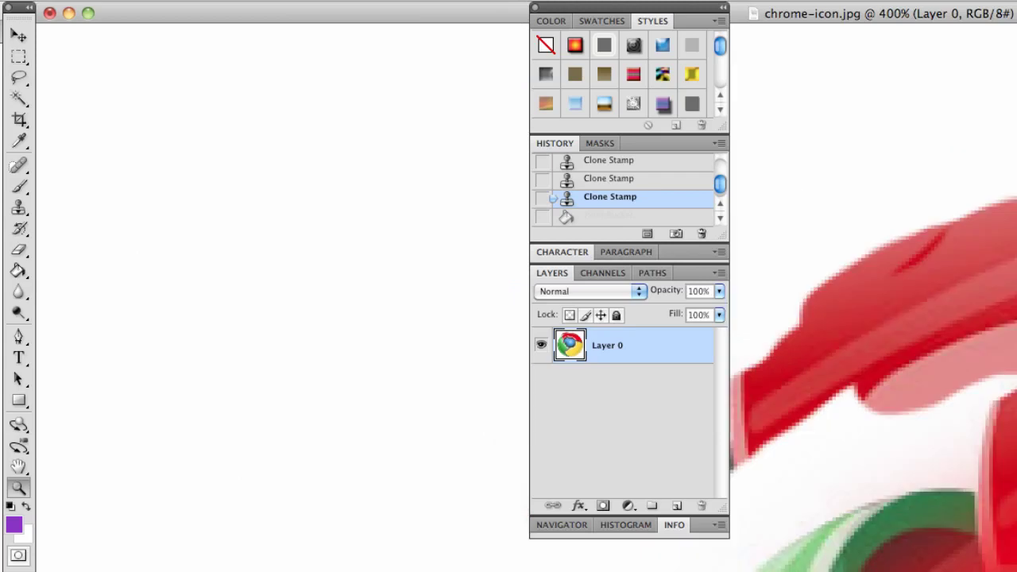
# Zoom back out to 50% so the whole Chrome icon is visible.
pyautogui.keyDown('alt'); pyautogui.click(242, 169); pyautogui.keyUp('alt')
pyautogui.keyDown('alt'); pyautogui.click(242, 168); pyautogui.keyUp('alt')
pyautogui.keyDown('alt'); pyautogui.click(242, 168); pyautogui.keyUp('alt')
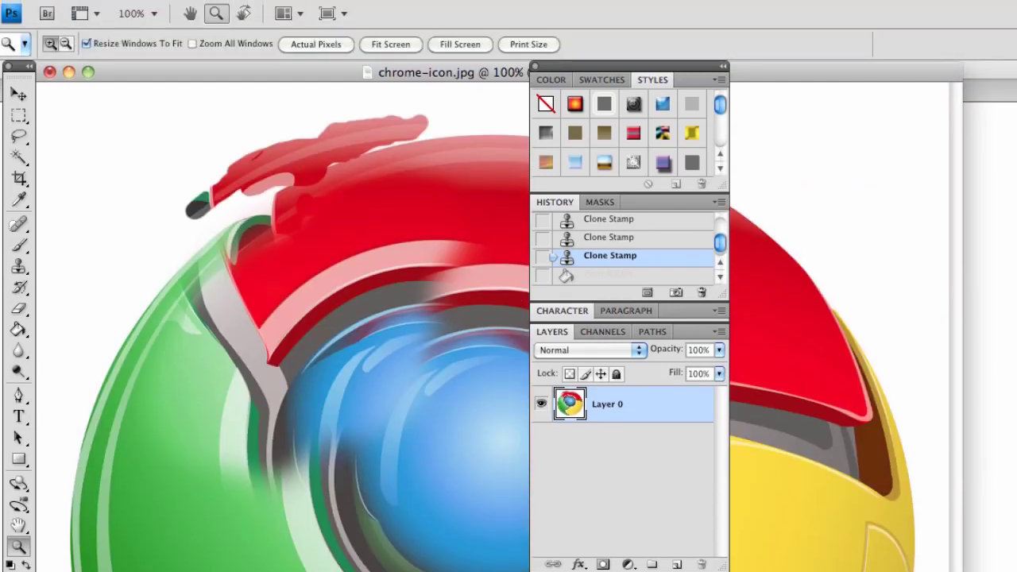
pyautogui.keyDown('alt'); pyautogui.click(172, 135); pyautogui.keyUp('alt')
pyautogui.keyDown('alt'); pyautogui.click(173, 135); pyautogui.keyUp('alt')
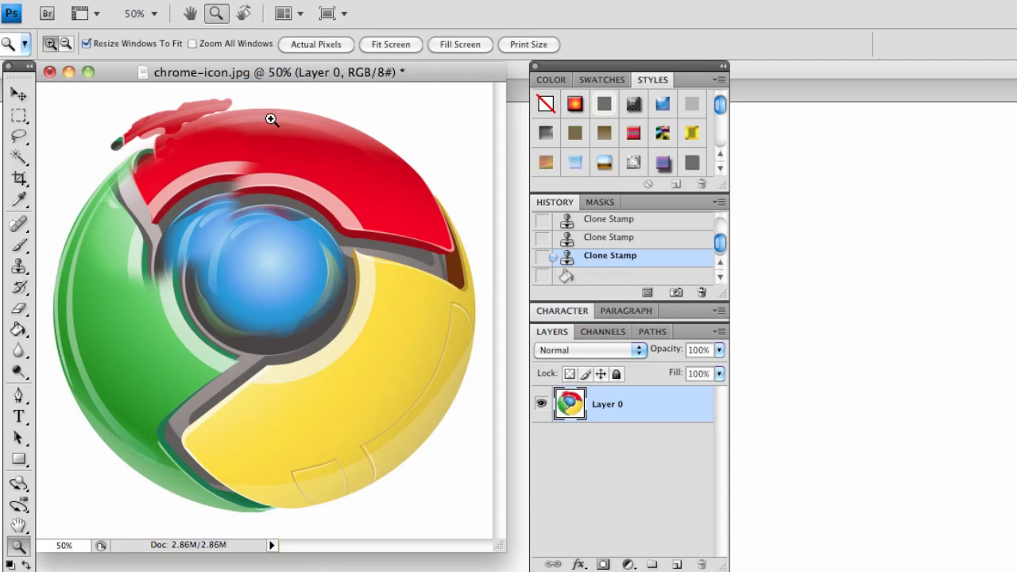
# Reset chrome-icon.jpg to 100% magnification on the retouched red and green area.
pyautogui.doubleClick(19, 548)
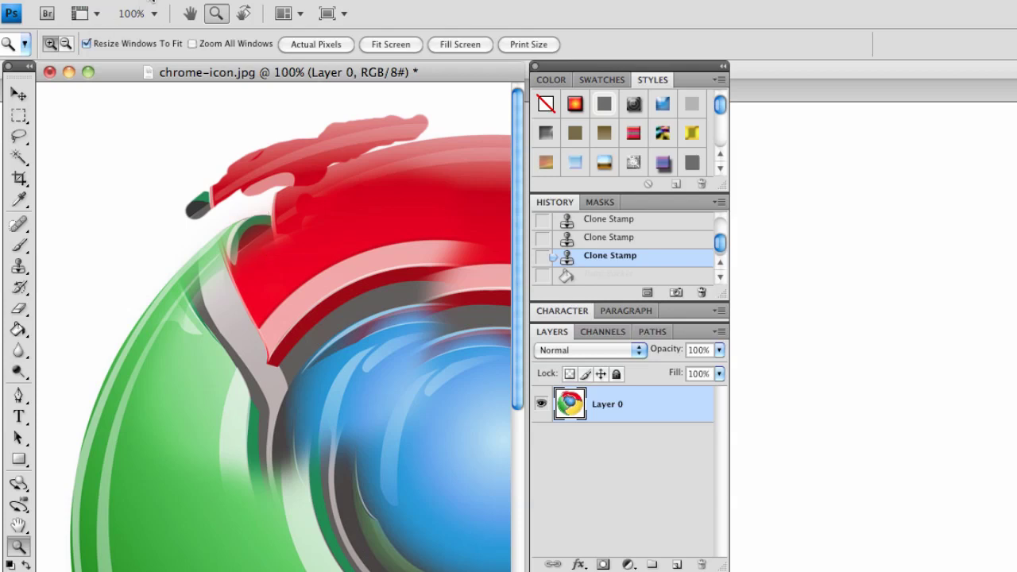
# Zoom out slightly, create Layer 1 above Layer 0, and draw three purple rectangles over the icon.
pyautogui.hotkey('ctrl', '-')
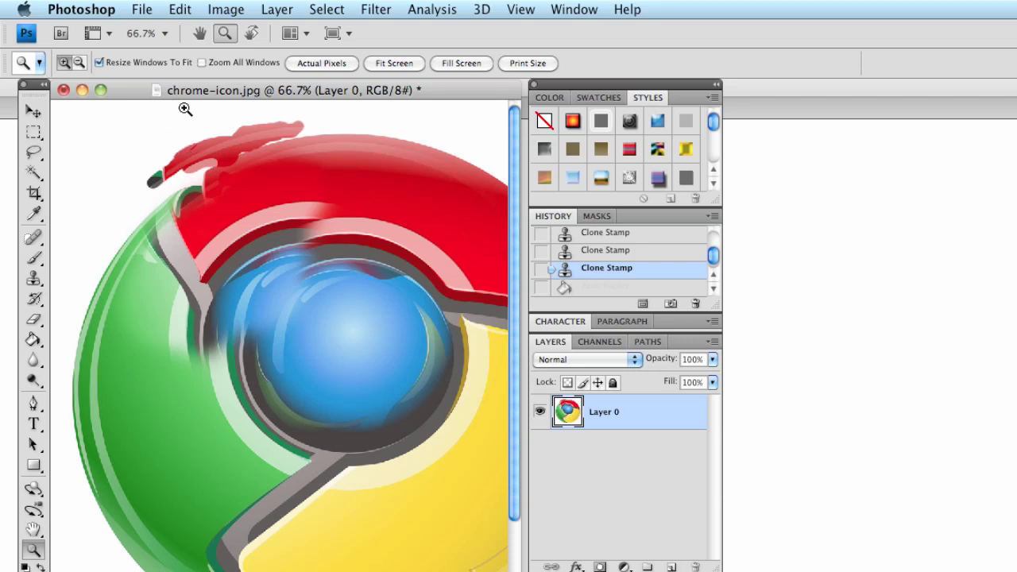
pyautogui.hotkey('ctrl', 'alt', 'shift', 'n')
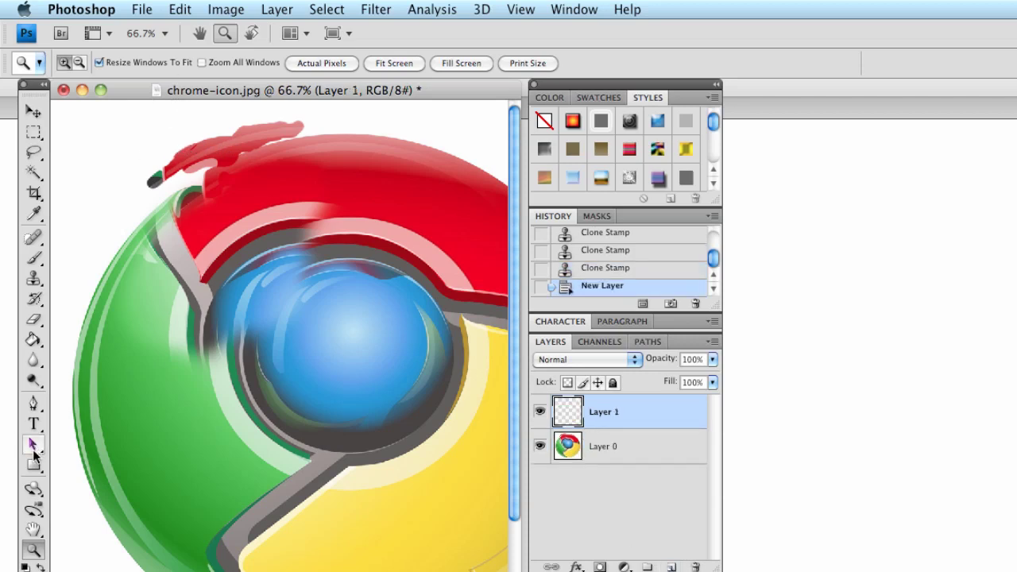
pyautogui.click(33, 465)
pyautogui.moveTo(109, 154); pyautogui.dragTo(254, 254)
pyautogui.moveTo(161, 416); pyautogui.dragTo(291, 489)
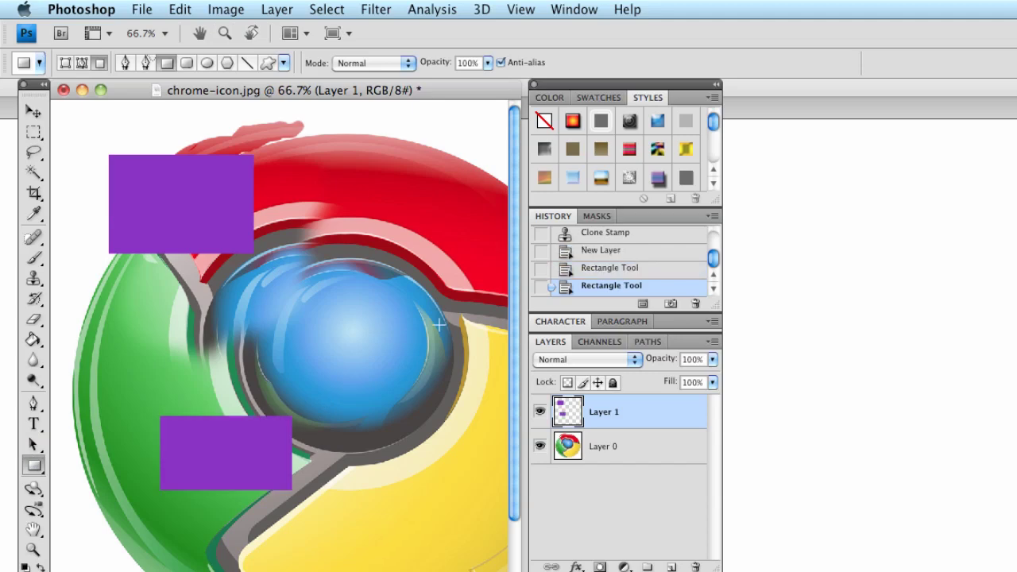
pyautogui.moveTo(317, 188); pyautogui.dragTo(454, 322)
# Save as chrome-icon.psd in Photoshop format on the Desktop, keeping maximum compatibility.
pyautogui.press('v')
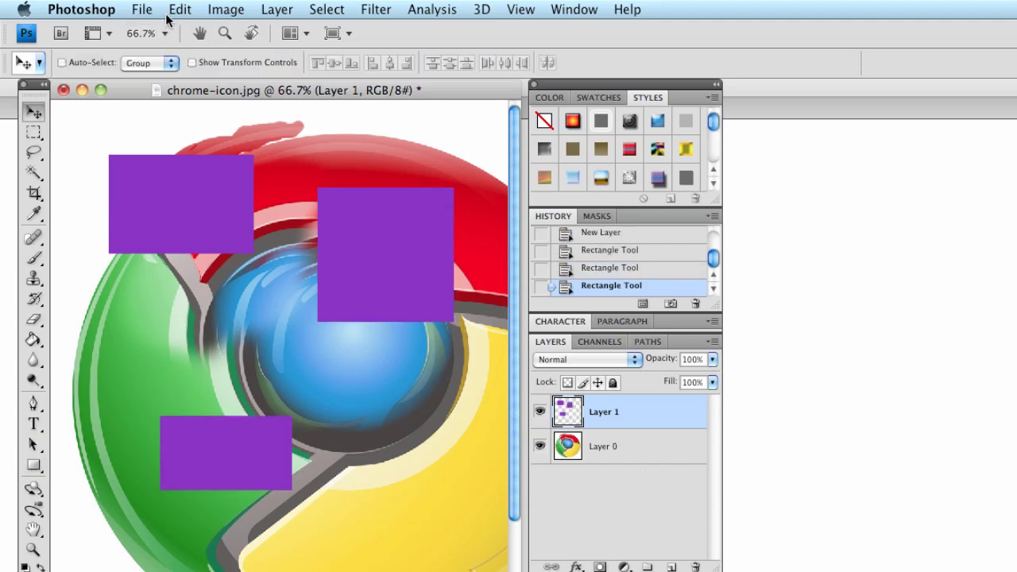
pyautogui.click(142, 10)
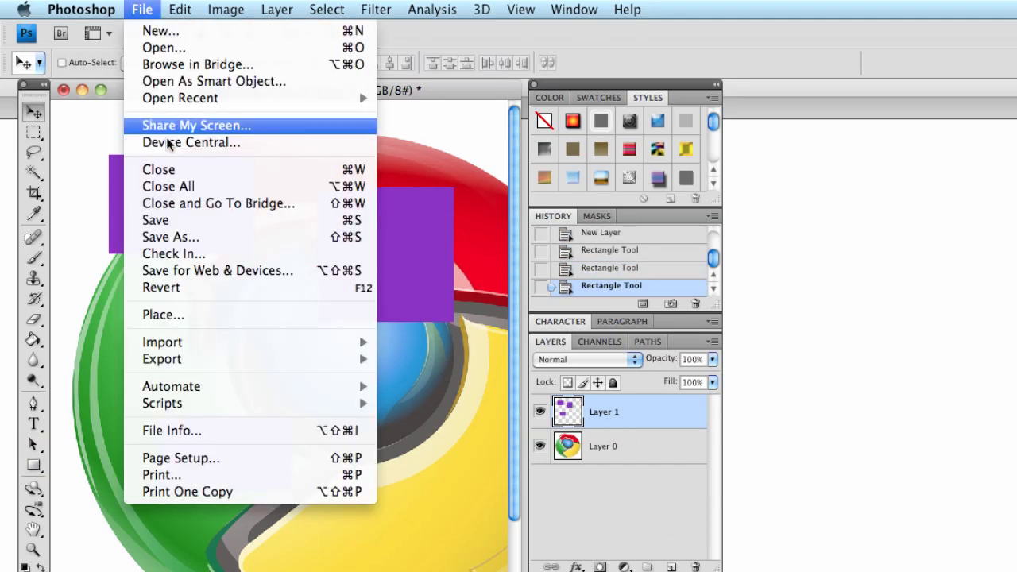
pyautogui.click(173, 237)
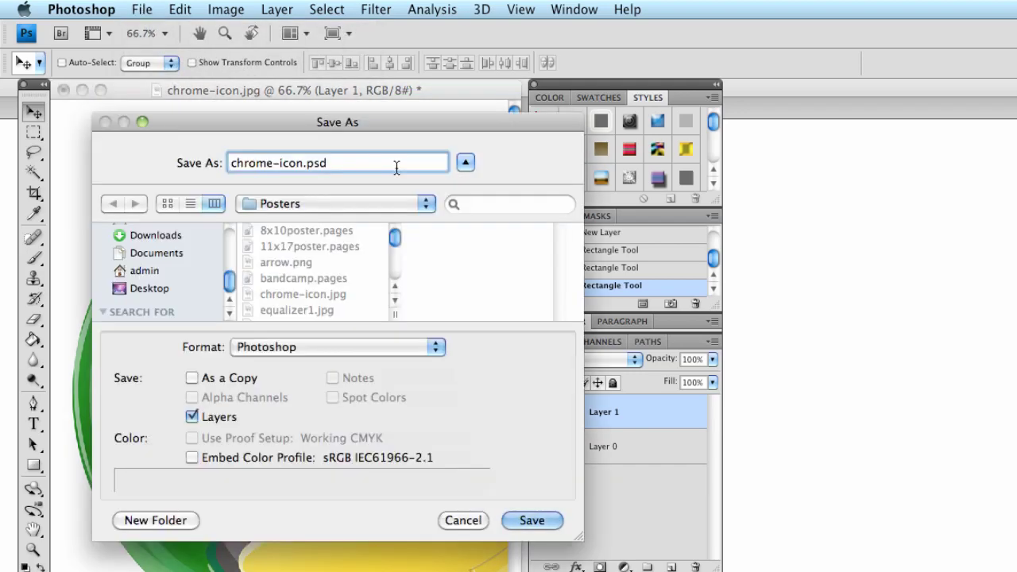
pyautogui.click(286, 347)
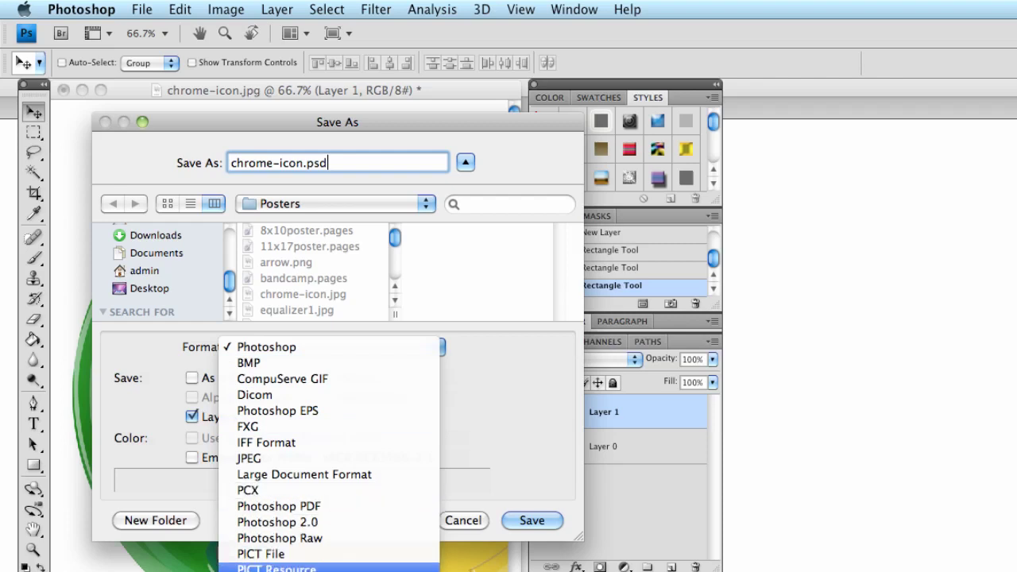
pyautogui.click(291, 351)
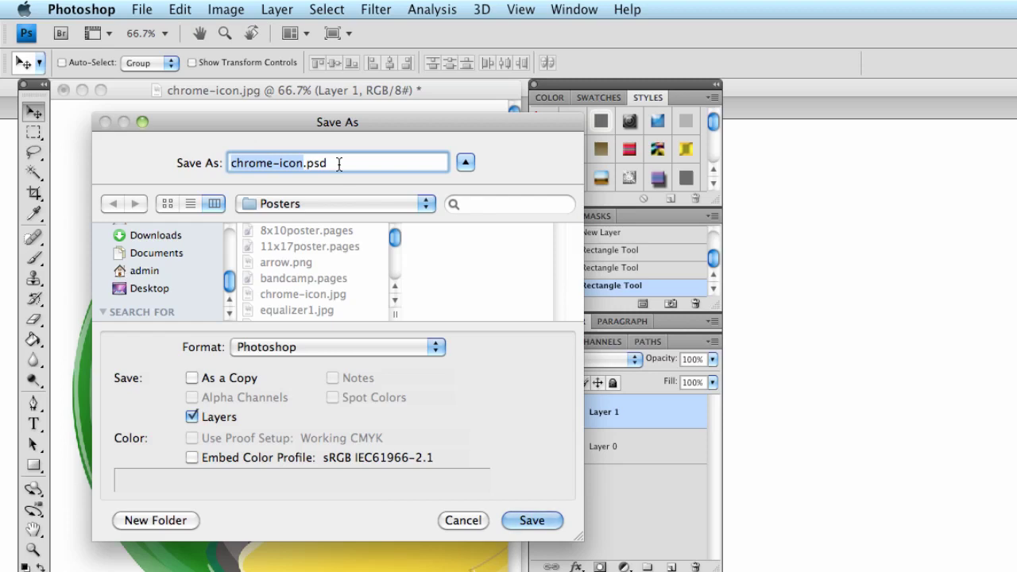
pyautogui.moveTo(304, 164); pyautogui.dragTo(372, 171)
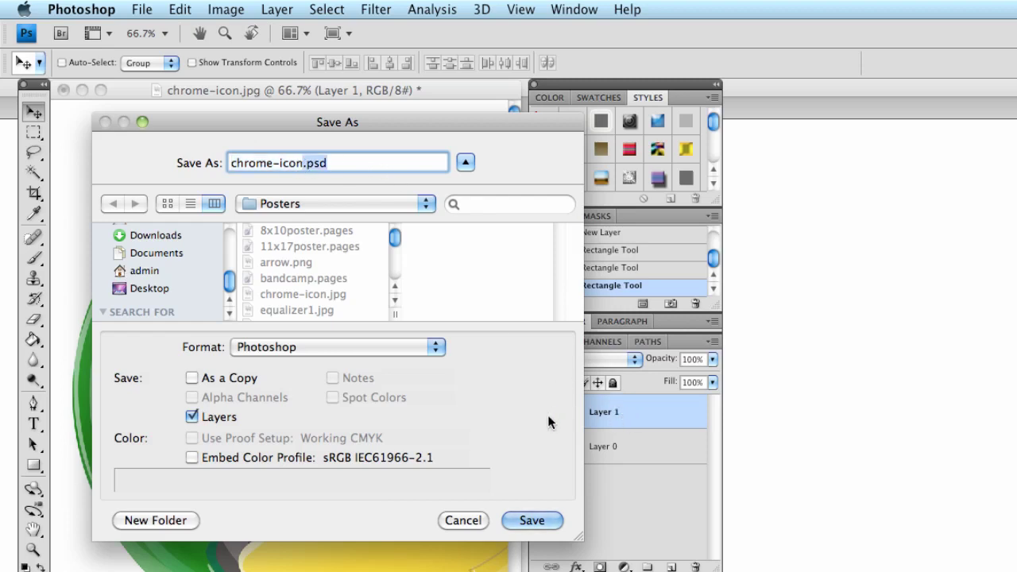
pyautogui.click(147, 271)
pyautogui.click(147, 290)
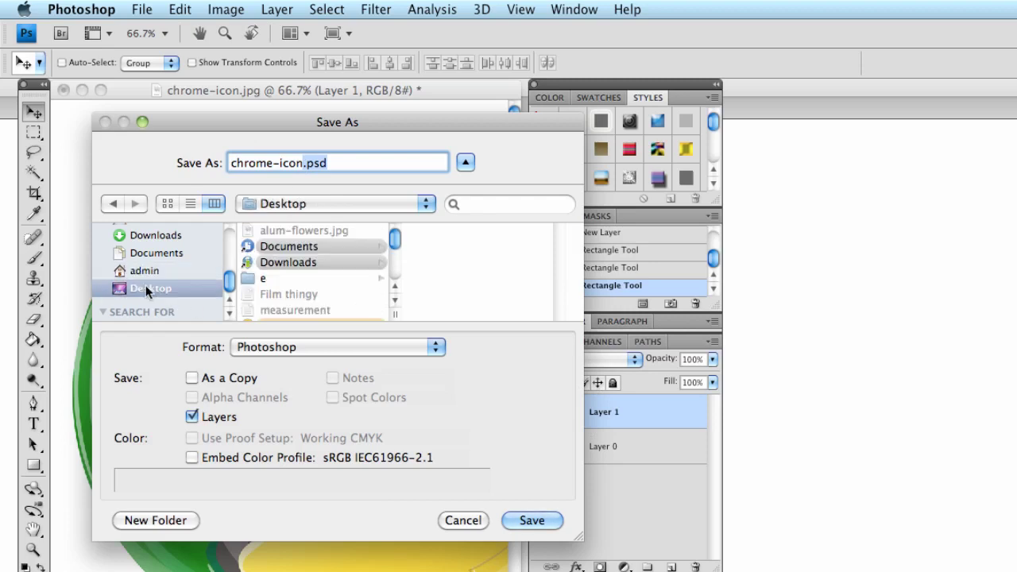
pyautogui.click(531, 521)
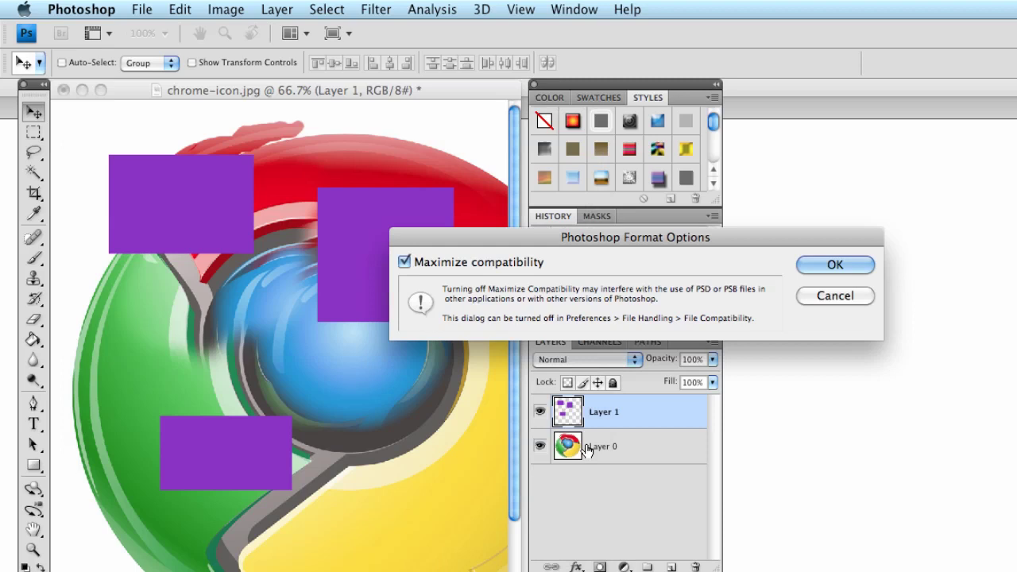
pyautogui.click(811, 265)
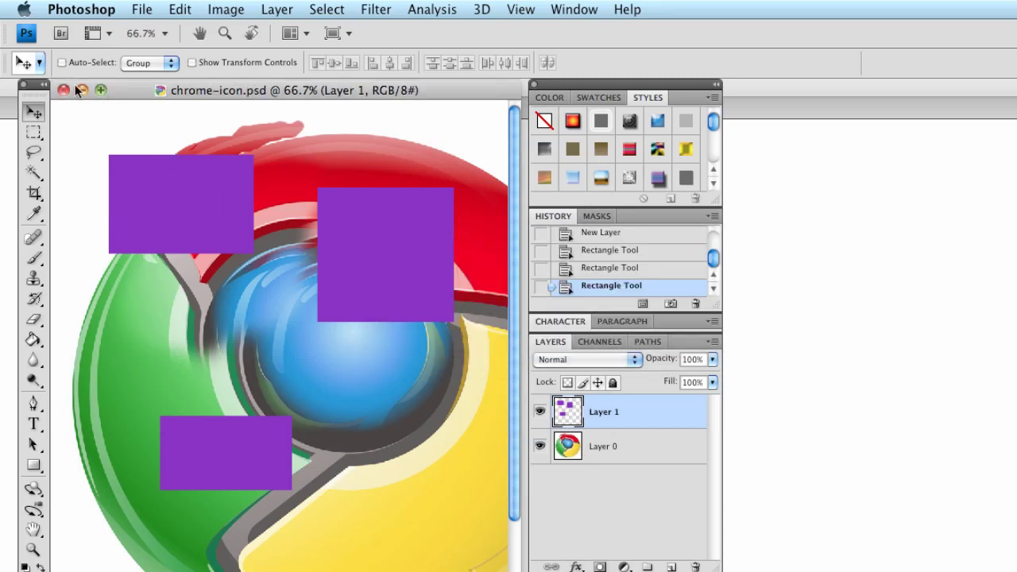
# Bring up Save for Web & Devices and reposition its window to reveal the tools.
pyautogui.click(140, 9)
pyautogui.click(141, 7)
pyautogui.click(141, 7)
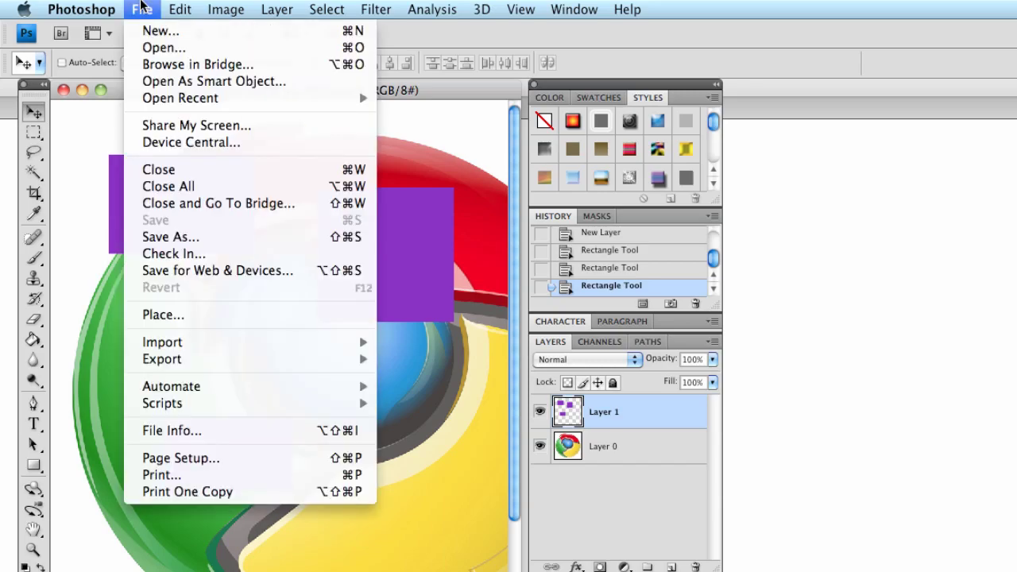
pyautogui.click(208, 272)
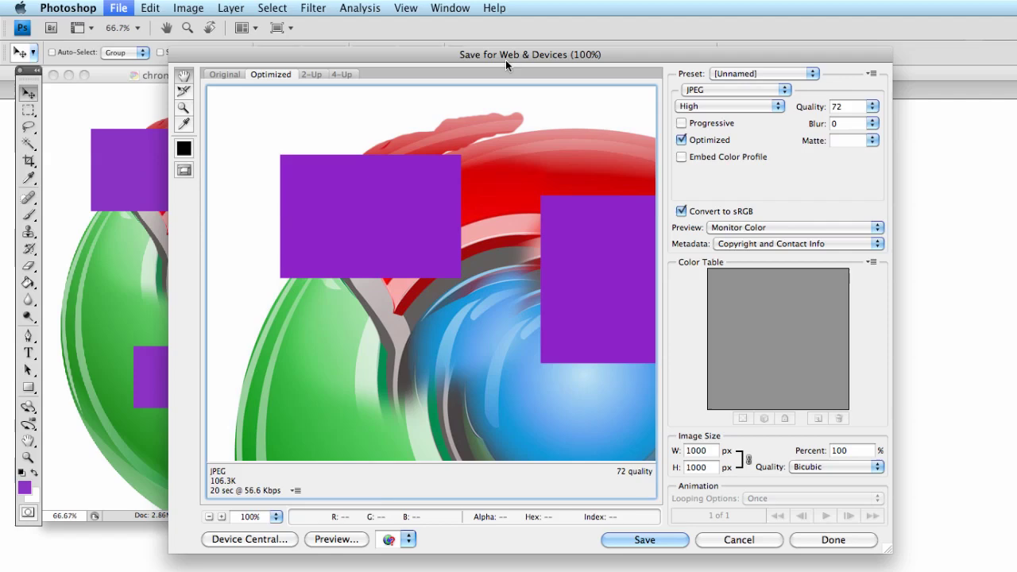
pyautogui.moveTo(506, 60); pyautogui.dragTo(302, 89)
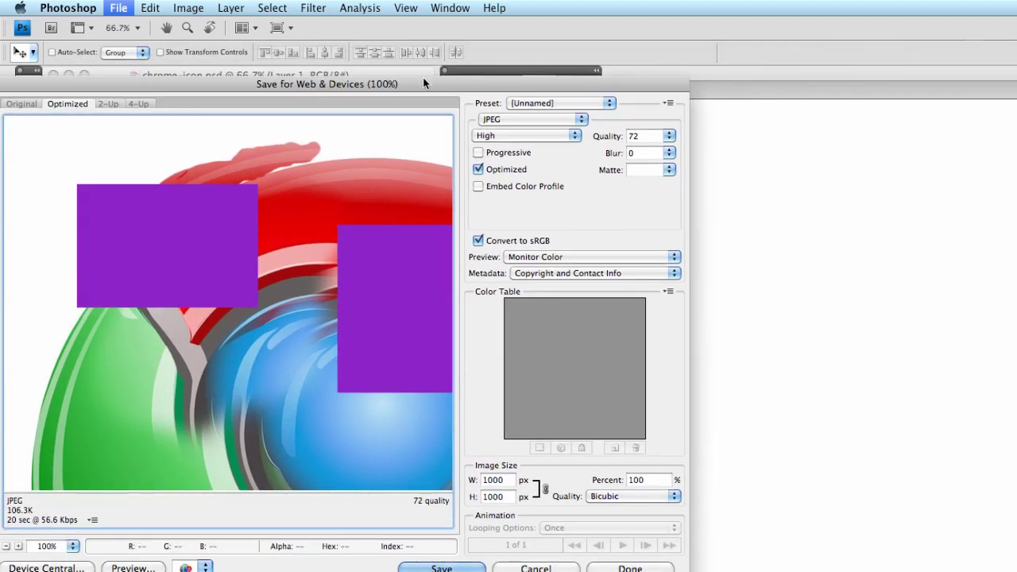
pyautogui.moveTo(423, 77); pyautogui.dragTo(518, 67)
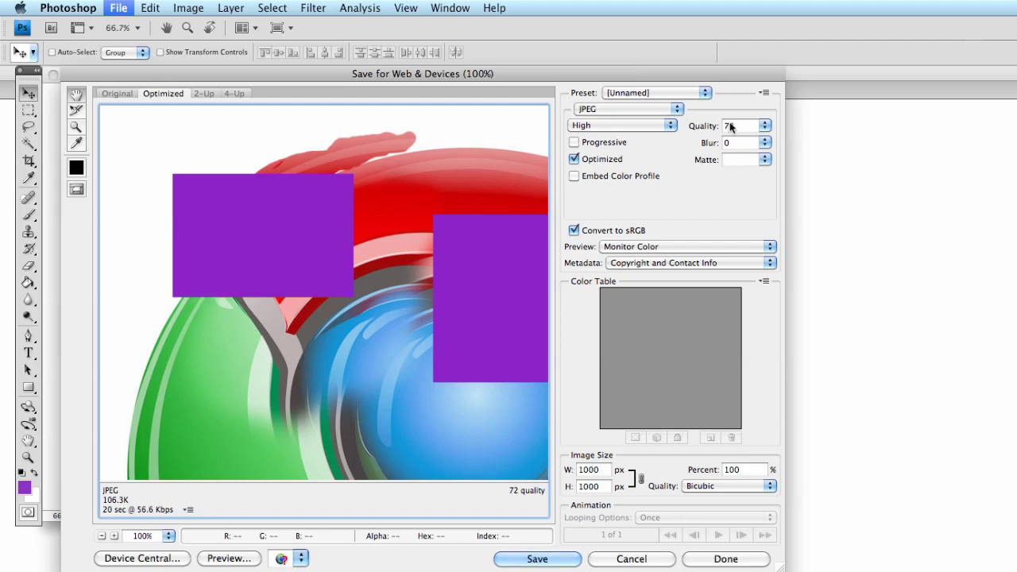
# Keep JPEG output and set the quality to 86, Very High.
pyautogui.click(671, 109)
pyautogui.click(725, 125)
pyautogui.write('86')
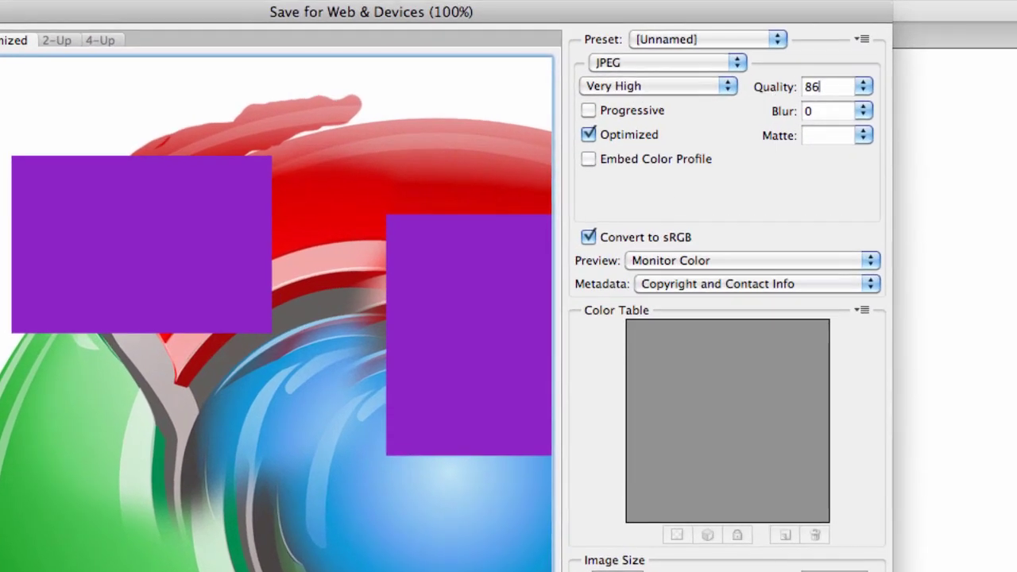
pyautogui.click(774, 122)
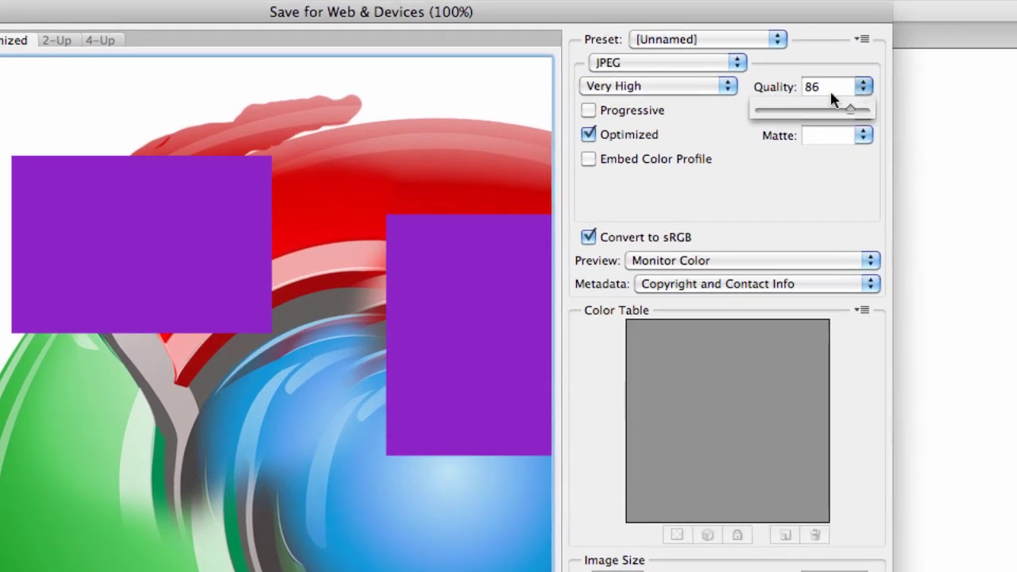
pyautogui.moveTo(796, 110); pyautogui.dragTo(753, 108)
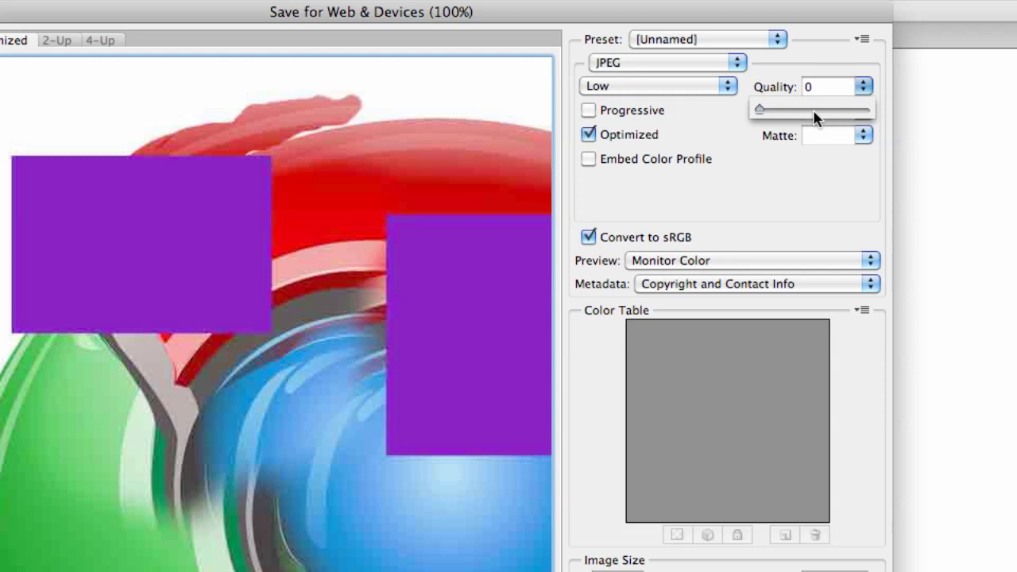
pyautogui.moveTo(814, 117); pyautogui.dragTo(854, 111)
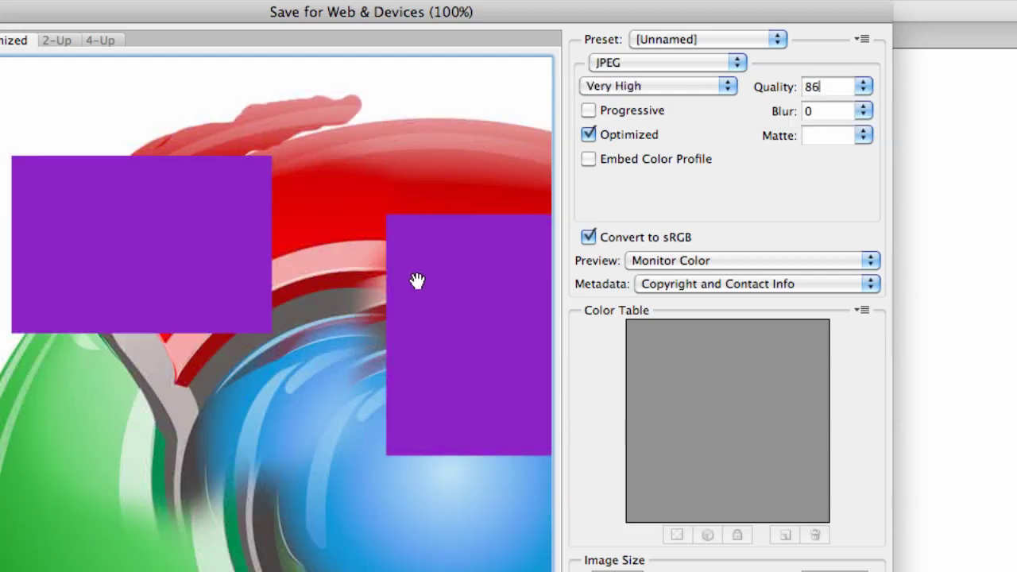
pyautogui.moveTo(416, 279); pyautogui.dragTo(437, 345)
# Preview the output as GIF, then switch the format back to JPEG.
pyautogui.click(631, 62)
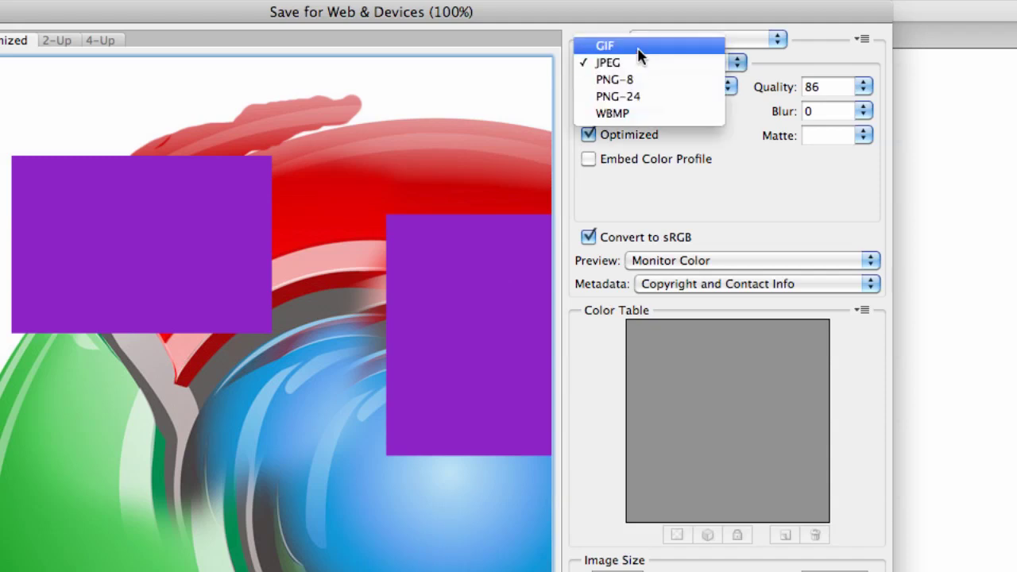
pyautogui.click(639, 48)
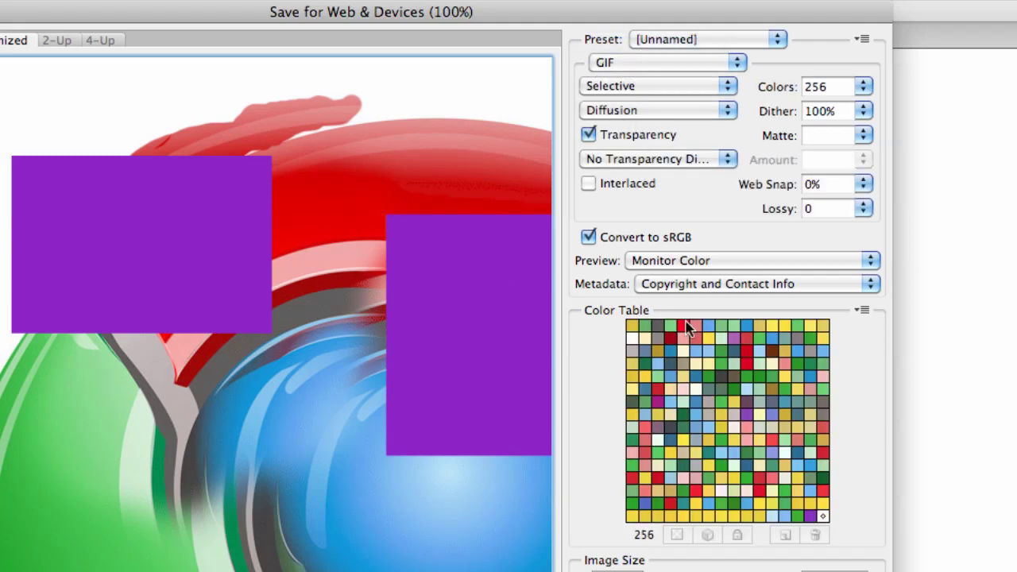
pyautogui.click(692, 62)
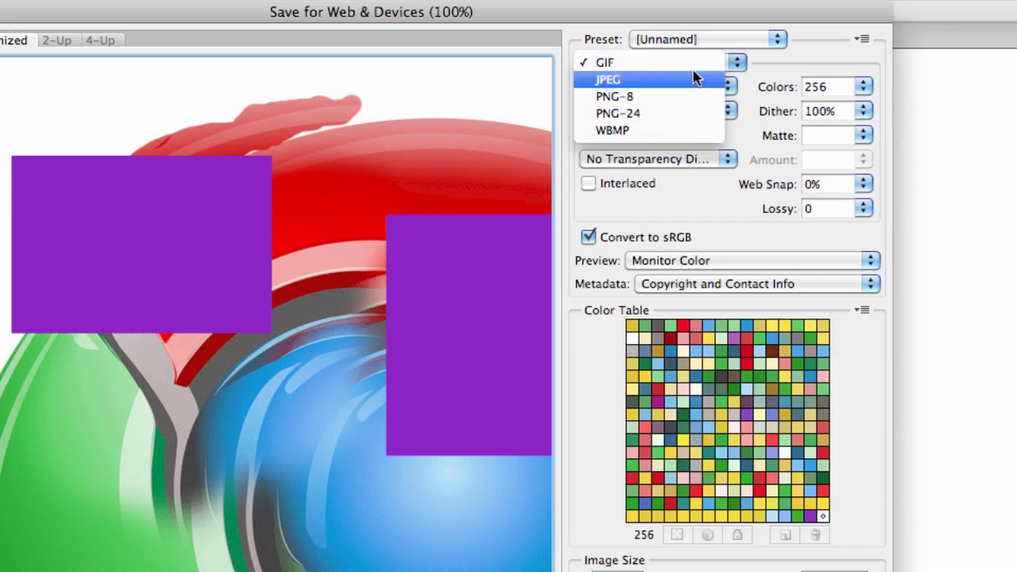
pyautogui.click(696, 77)
pyautogui.click(692, 66)
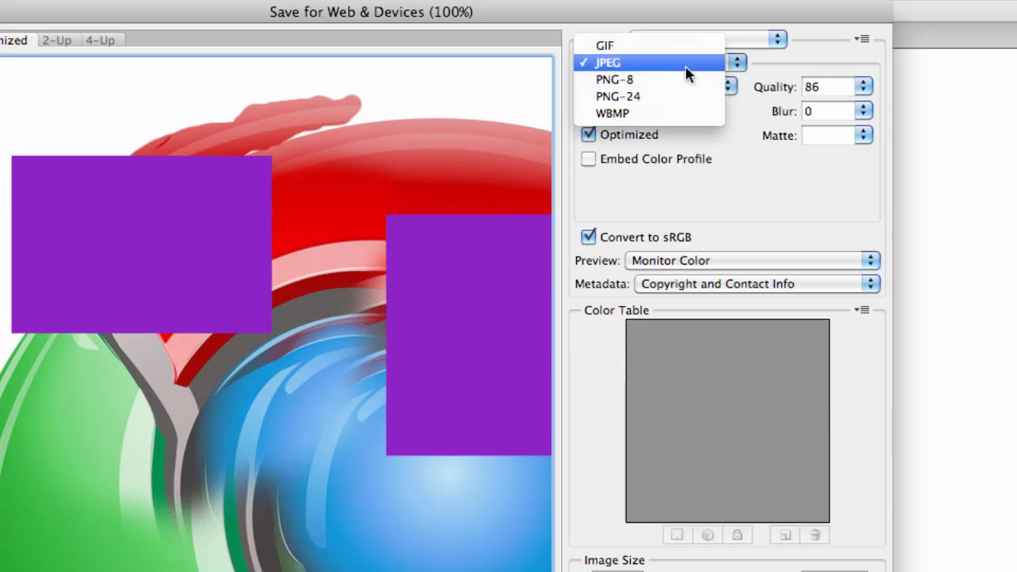
pyautogui.click(688, 72)
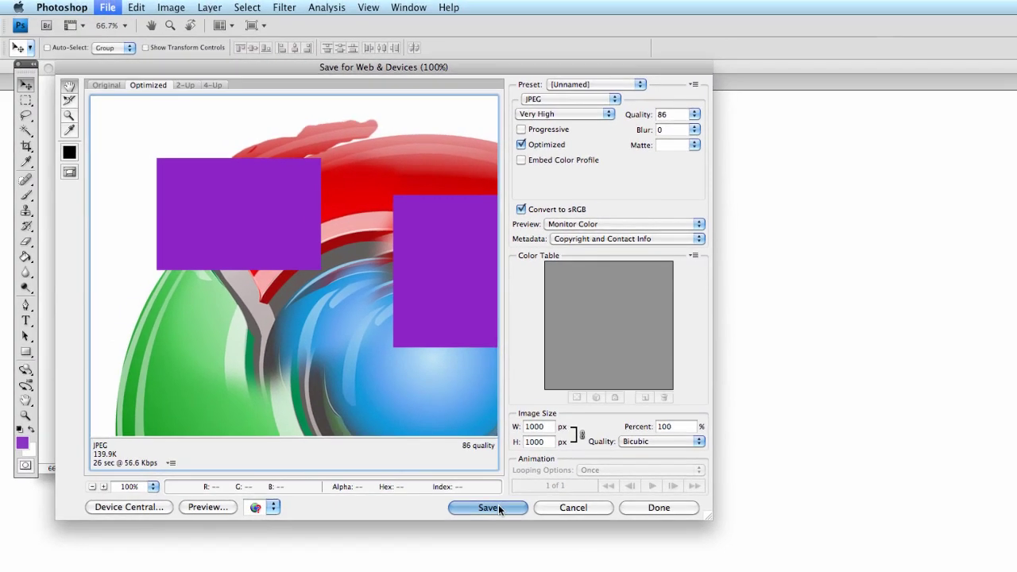
# Save the optimized JPEG as chrome-icon.jpg to the Desktop, selecting the .jpg extension.
pyautogui.click(498, 507)
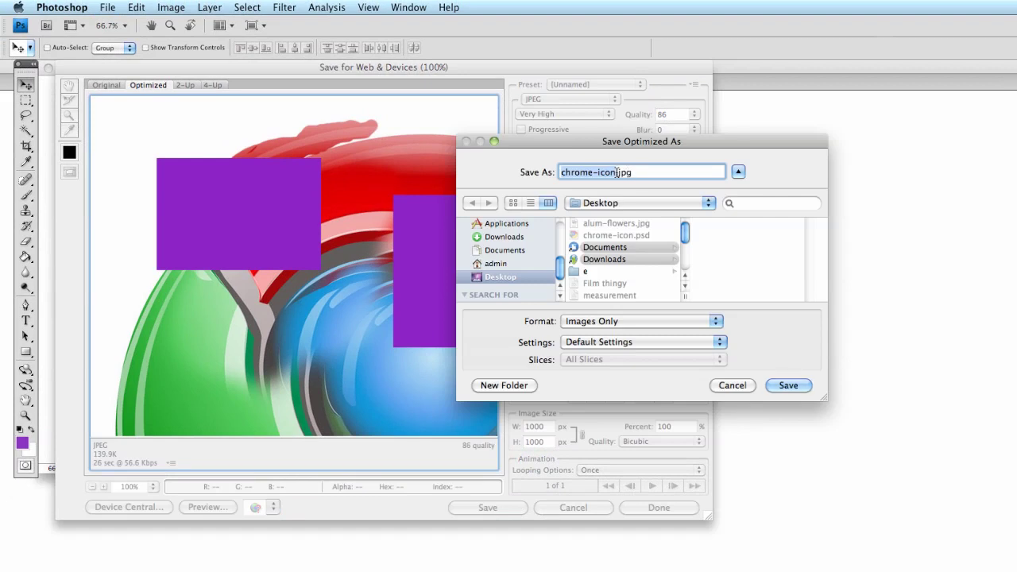
pyautogui.click(617, 172)
pyautogui.moveTo(617, 172); pyautogui.dragTo(632, 173)
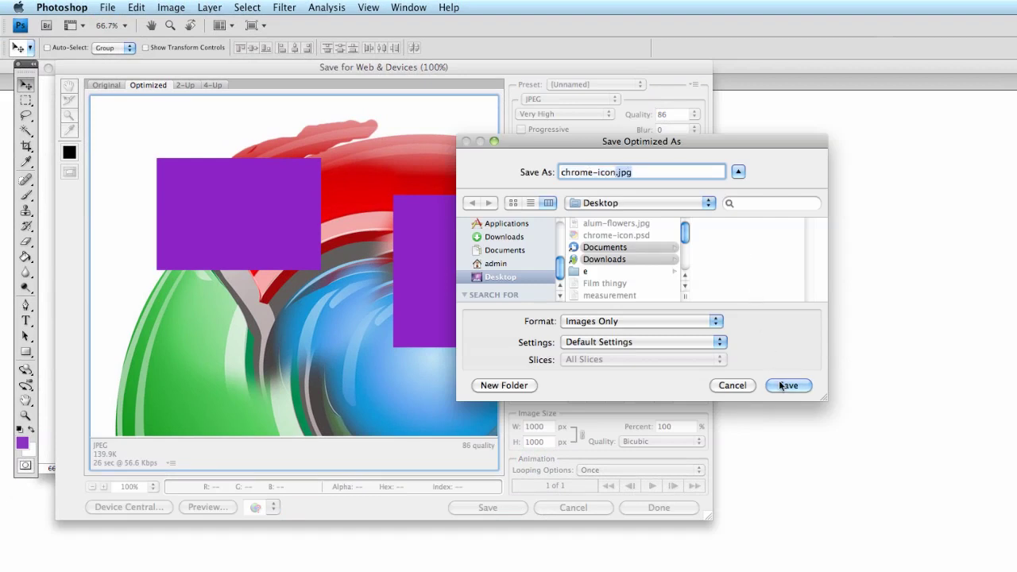